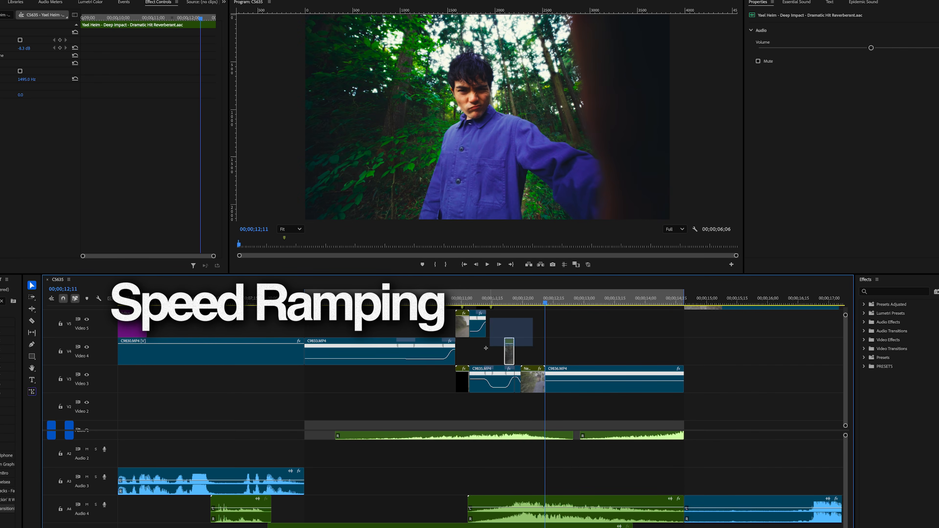
Display the Time Remapping Speed line on clip C9833.MP4 on Video 4.
click(539, 352)
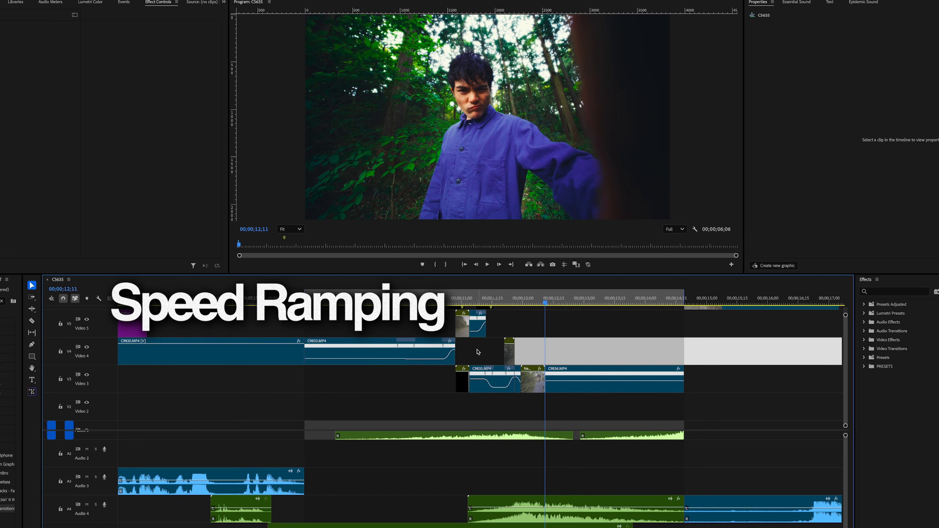
click(466, 350)
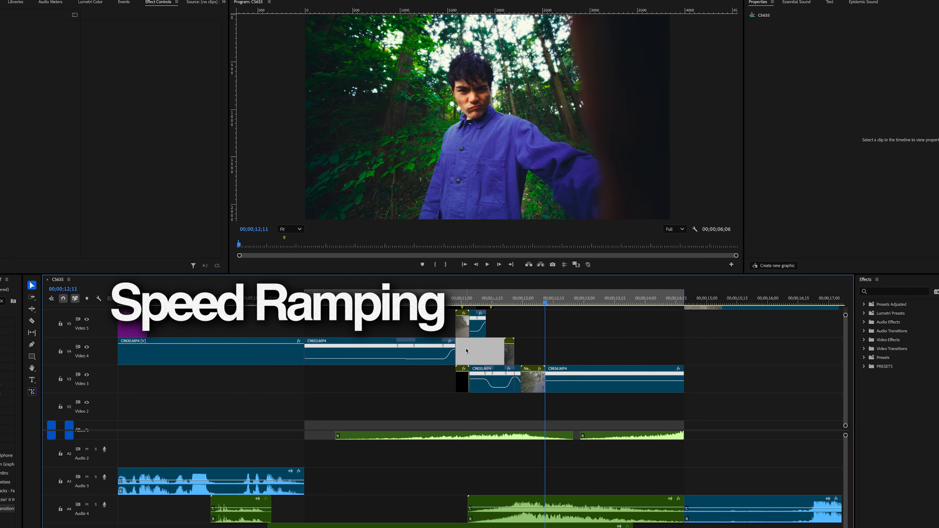
click(450, 341)
mouse_move(471, 367)
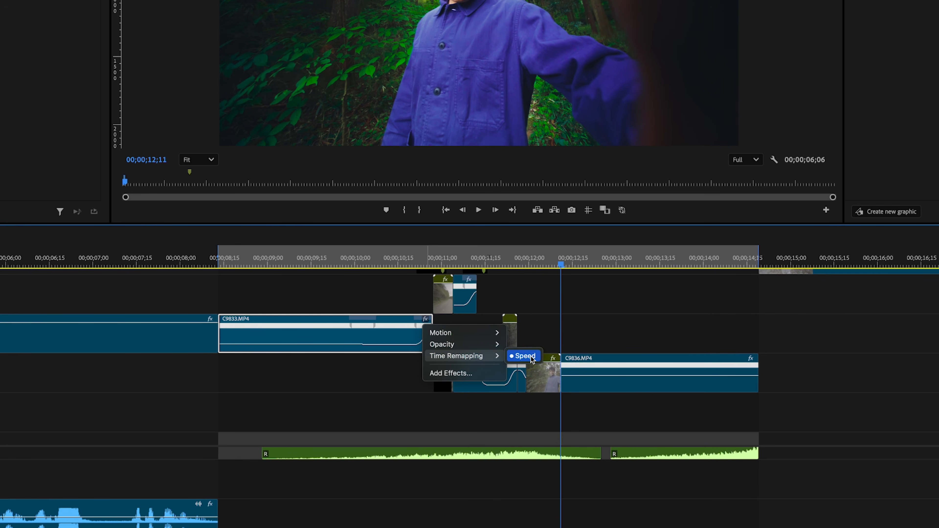
click(531, 357)
click(466, 338)
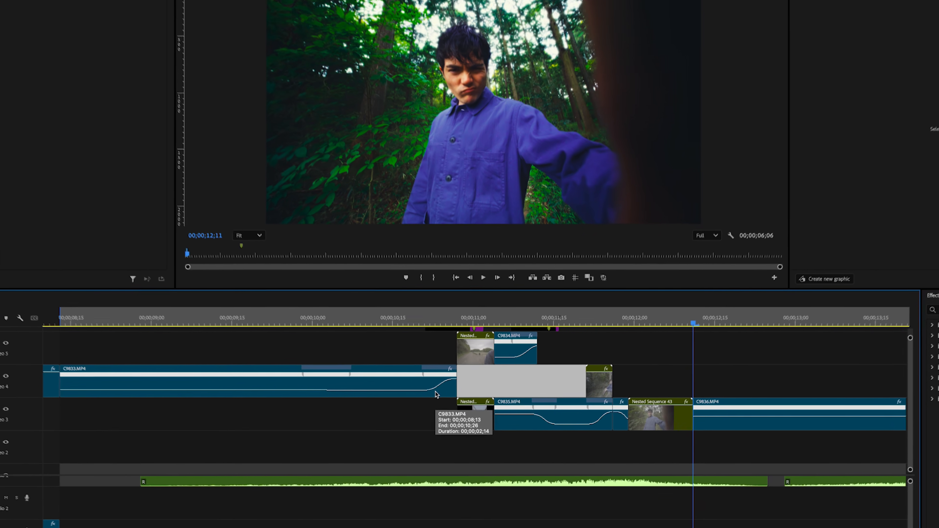
Extend the end of clip C9833.MP4 to about 00;00;11;02 and adjust its final high-speed segment to about 978%.
drag(458, 398, 484, 398)
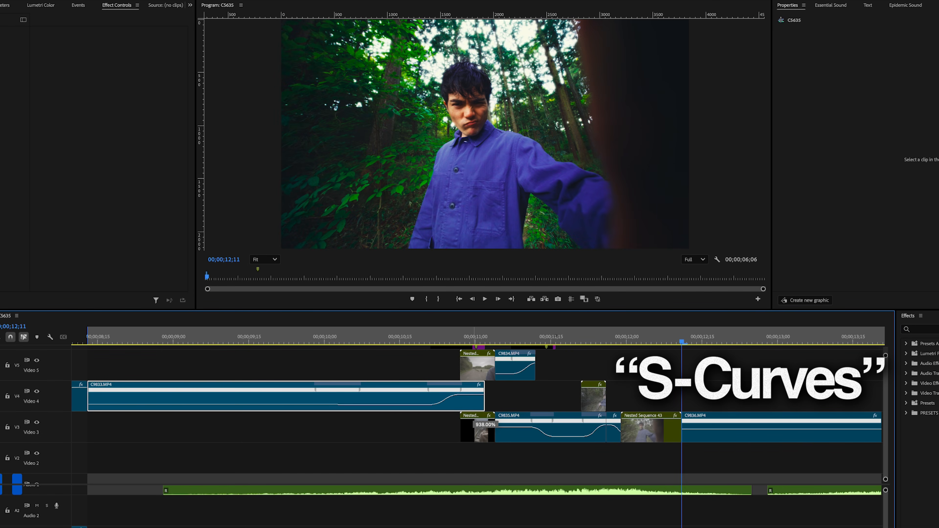
drag(474, 398, 474, 399)
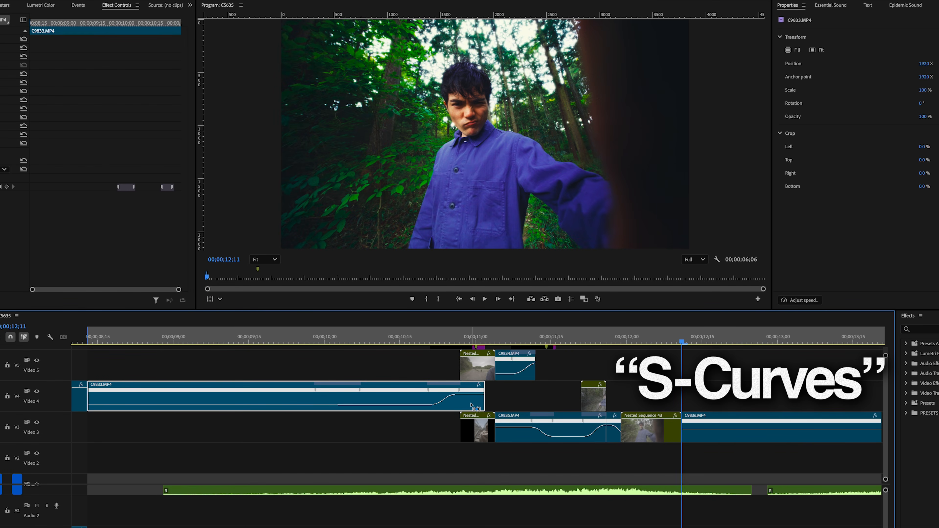
drag(432, 344, 475, 346)
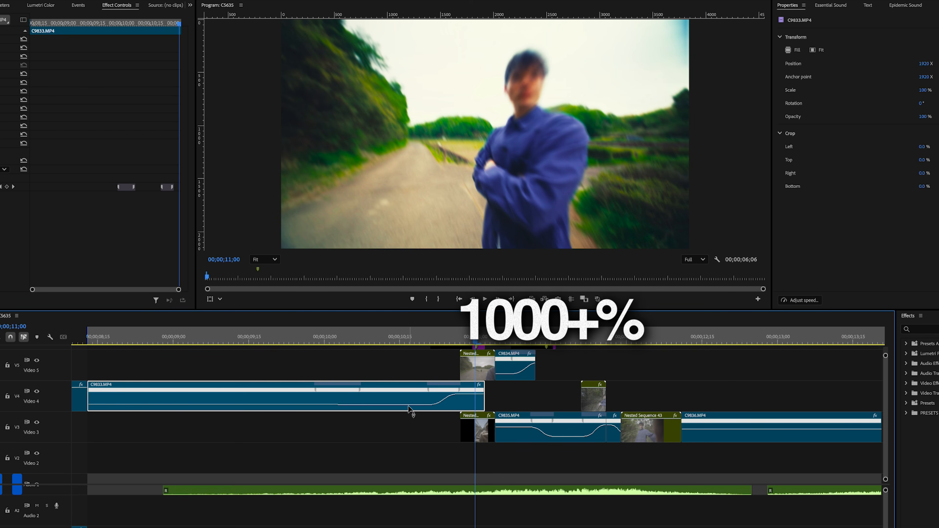
drag(413, 405, 413, 407)
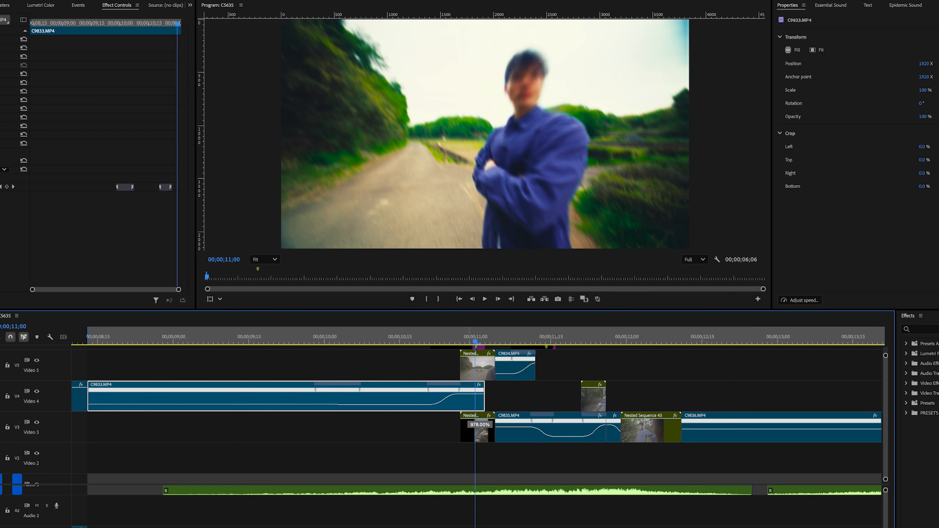
Scrub through the C9834.MP4 speed ramp up to 00;00;11;12 and select clip C9835.MP4 to examine its curve.
drag(419, 339, 502, 343)
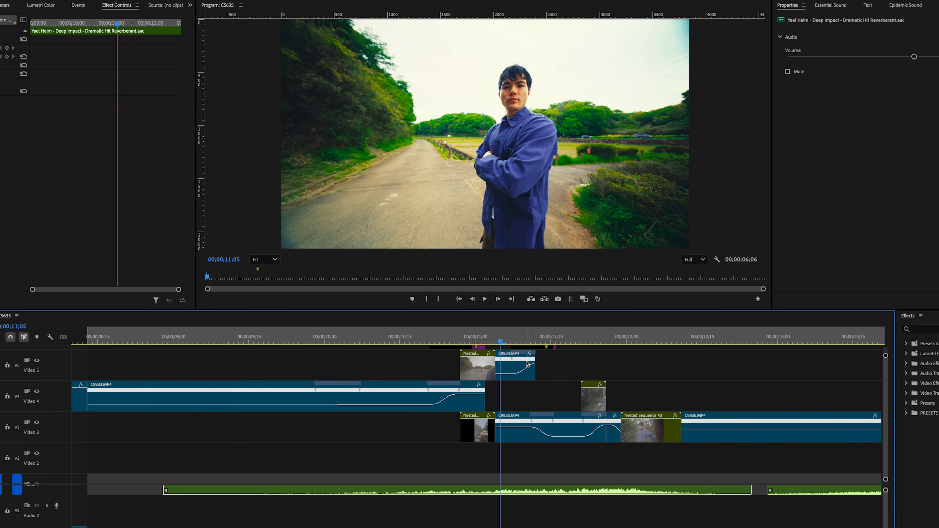
drag(506, 344, 537, 346)
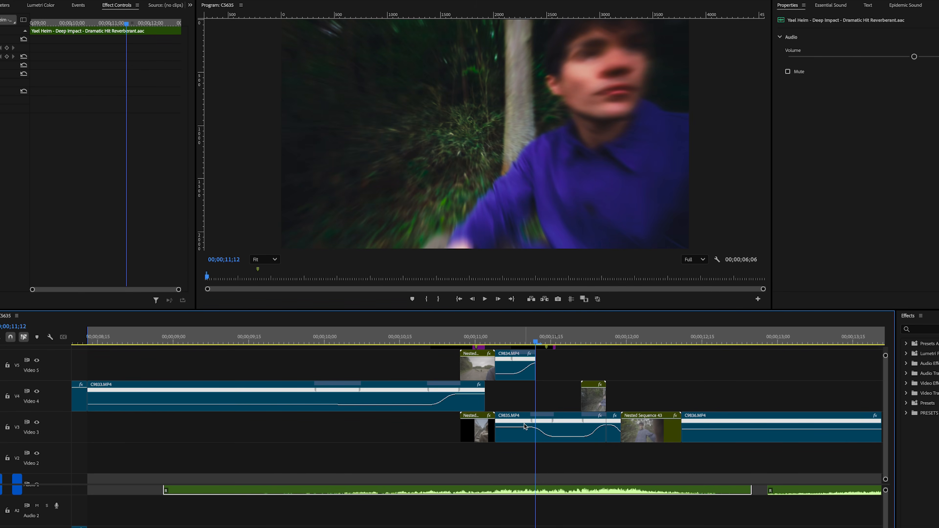
click(529, 432)
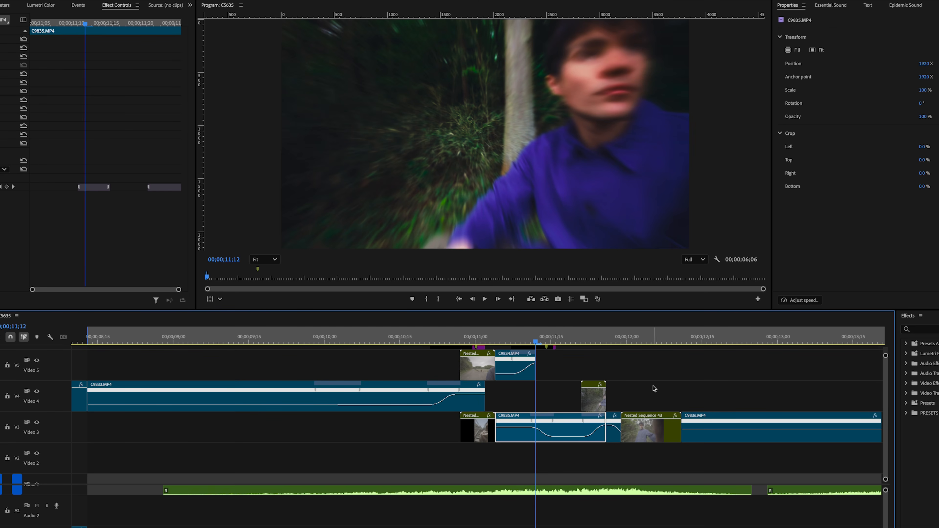
Step frame by frame back and forth over the cut from C9834.MP4 to C9835.MP4 to examine how the speed ramps match.
scroll(654, 389, up, 6)
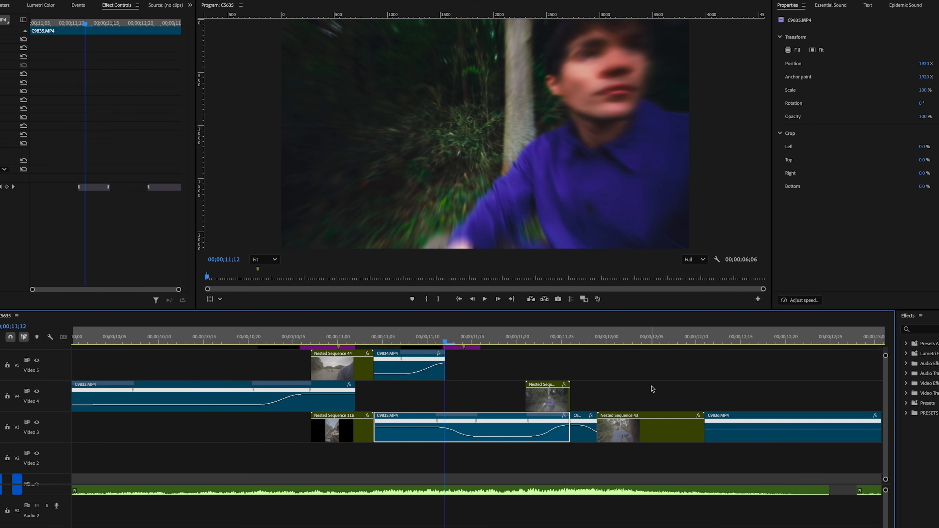
key(Left)
key(Left)
key(Left)
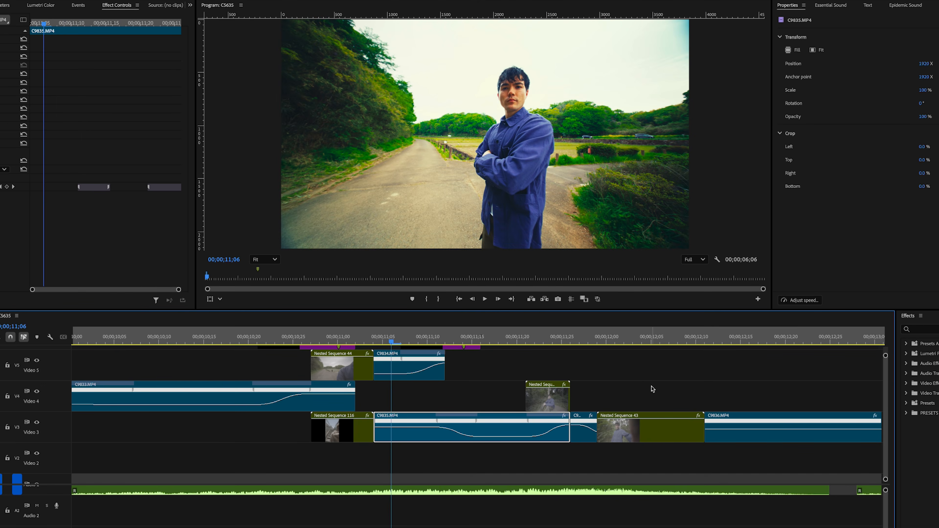
key(Right)
key(Right)
key(Right)
key(Right)
key(Right)
key(Right)
key(Right)
key(Right)
key(Right)
key(Right)
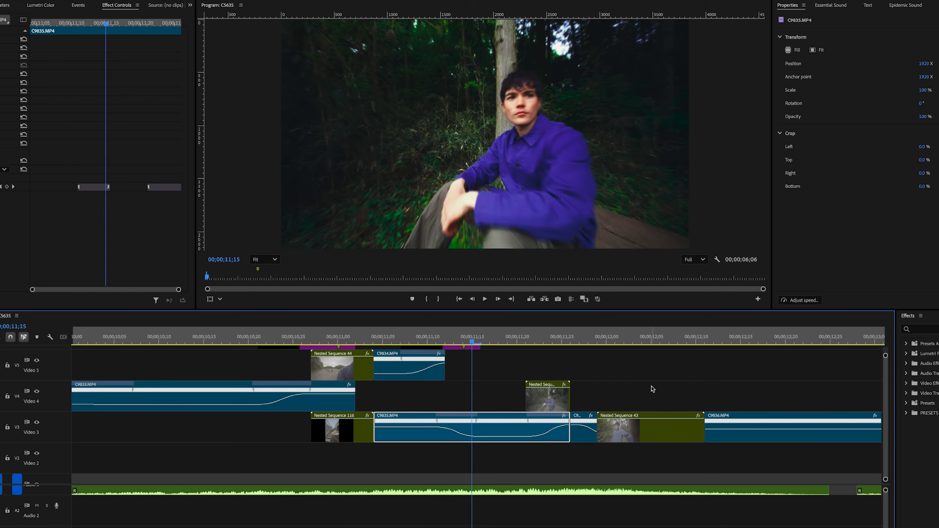
key(Left)
key(Left)
key(Left)
key(Left)
key(Left)
key(Left)
key(Left)
key(Left)
key(Left)
key(Left)
key(Left)
key(Left)
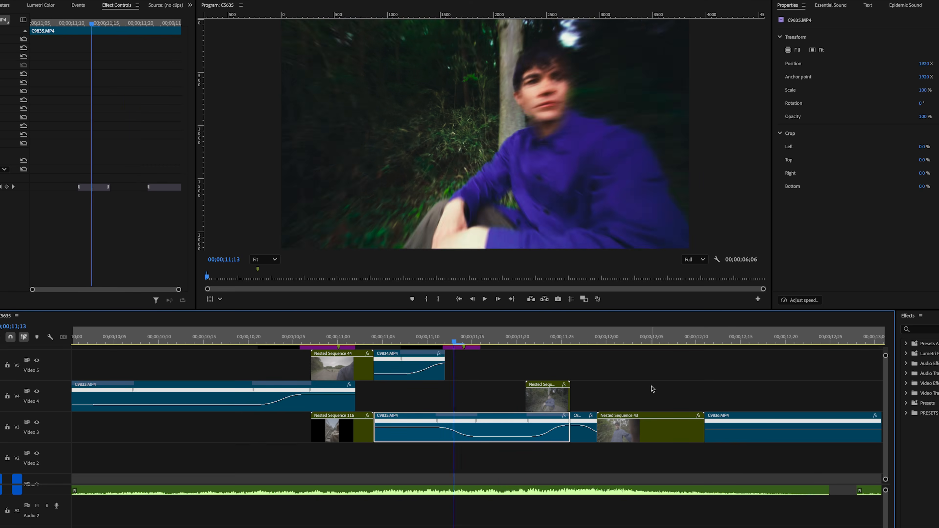
key(Left)
key(Right)
key(Right)
key(Right)
key(Right)
key(Right)
key(Right)
key(Right)
key(Right)
key(Right)
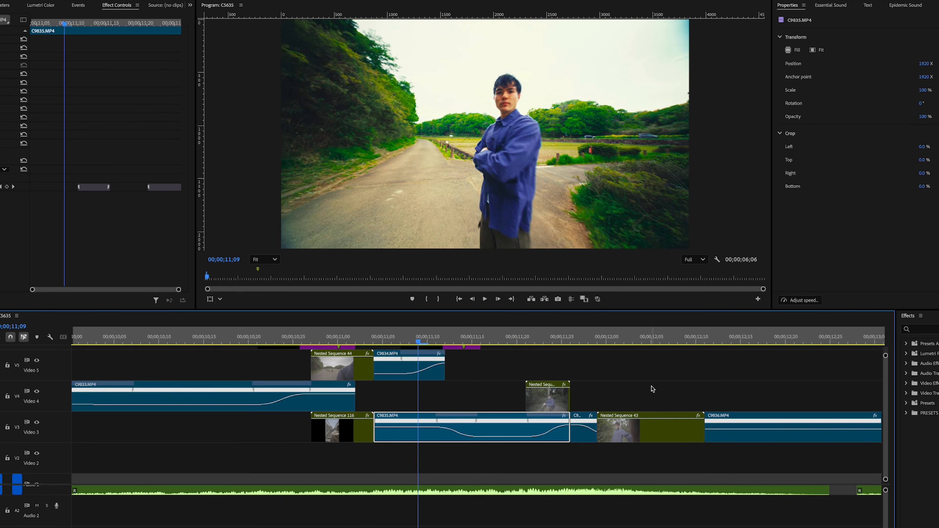
key(Right)
key(Right)
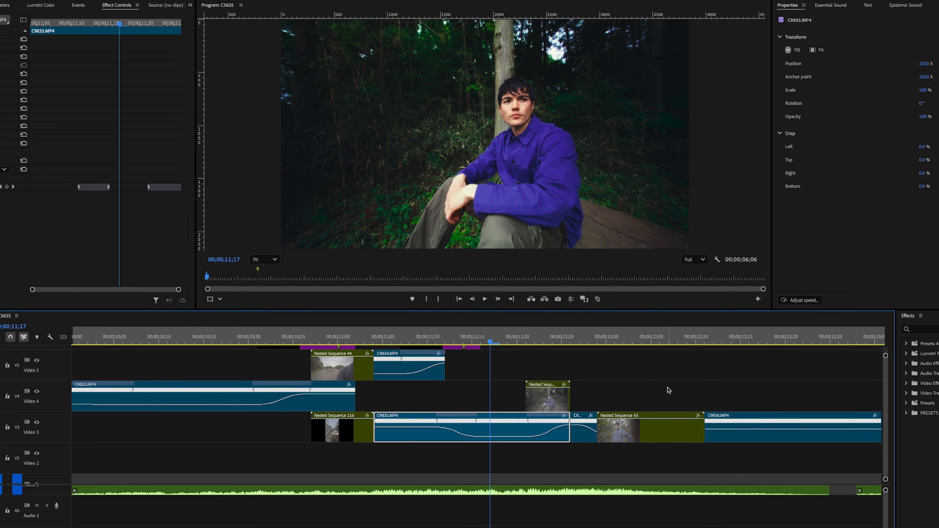
Apply the RSMB effect to the Video 6 adjustment layer that spans the cut between C9834.MP4 and C9835.MP4.
scroll(666, 390, up, 2)
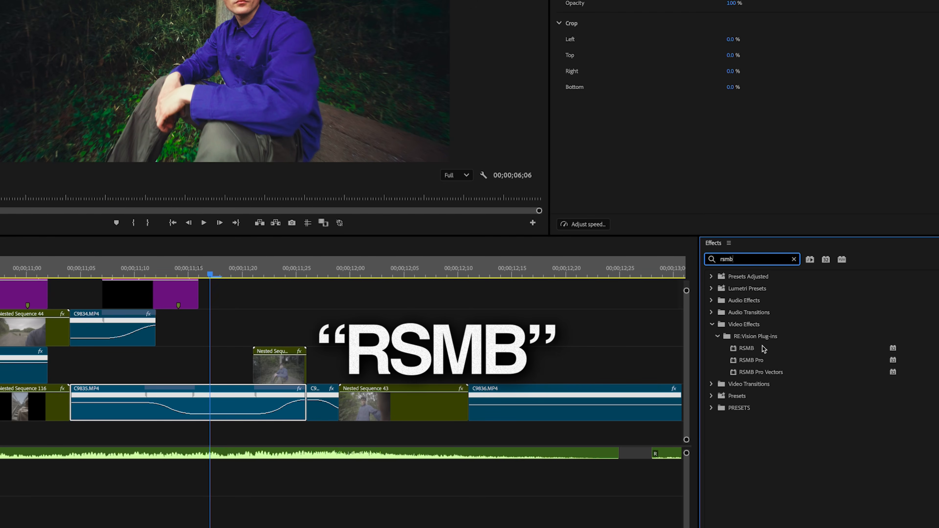
click(752, 349)
scroll(311, 344, up, 2)
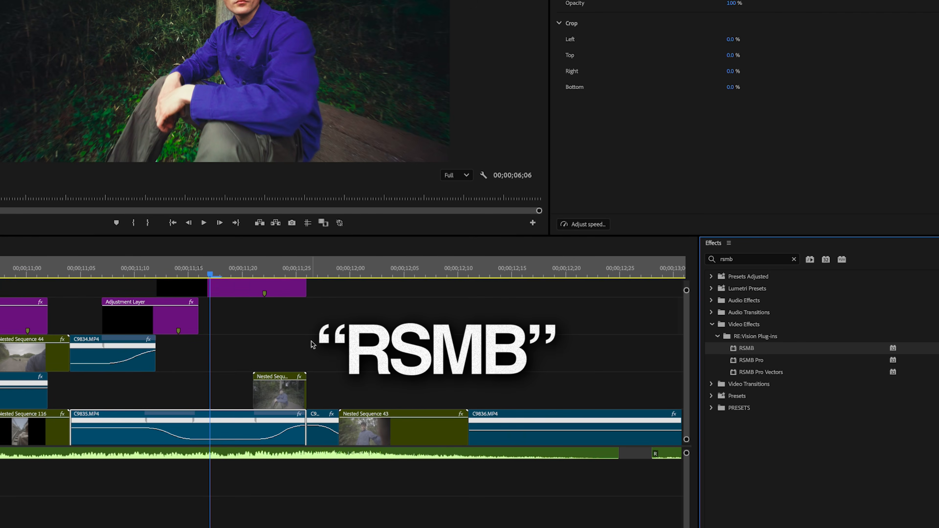
scroll(311, 344, down, 1)
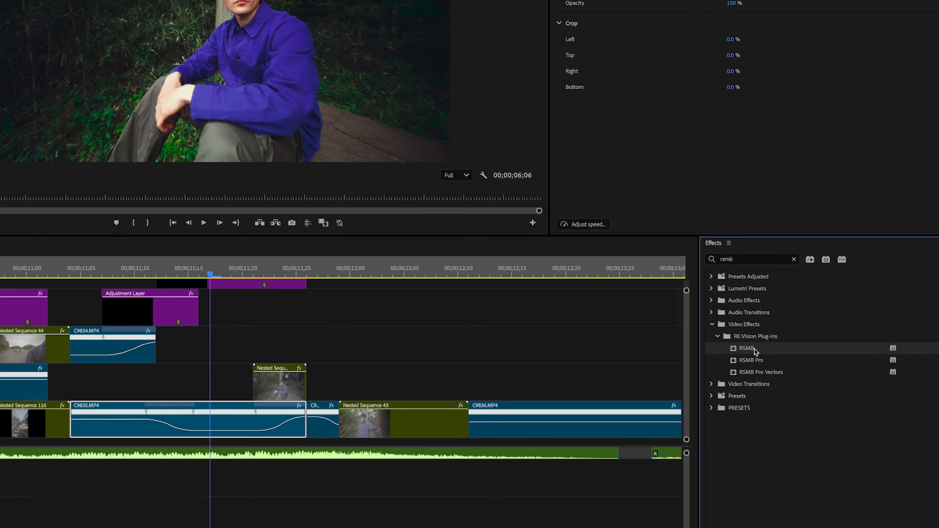
drag(756, 352, 143, 317)
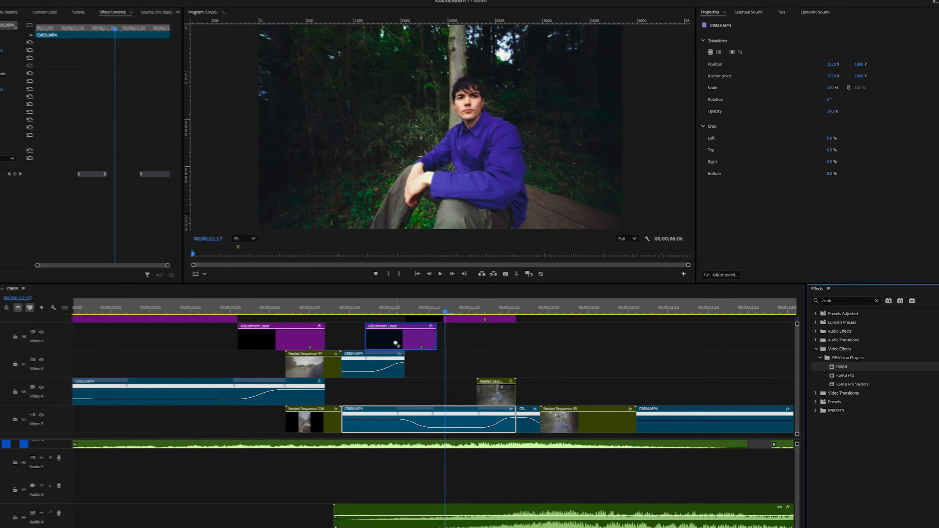
drag(395, 343, 393, 342)
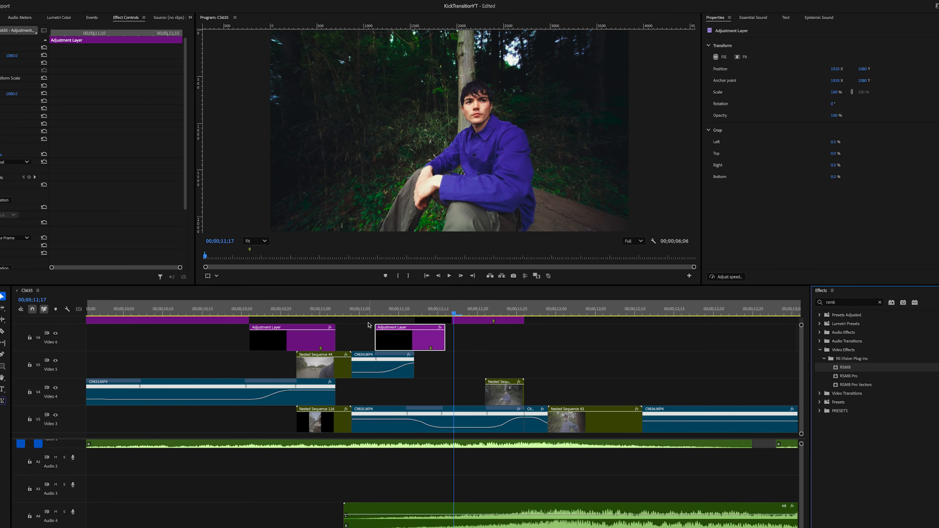
Play the transition from 00;00;11;07 and move forward through its frames to examine the motion blur at the cut.
click(374, 314)
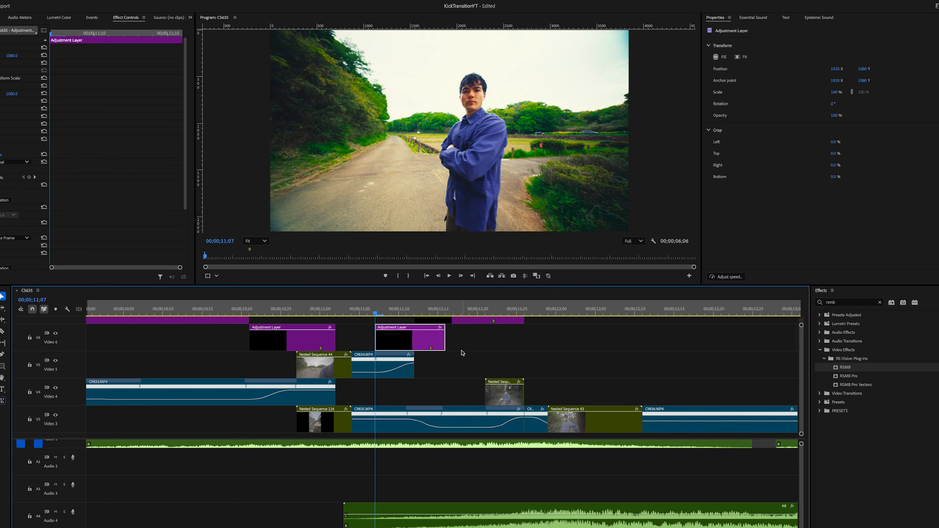
key(space)
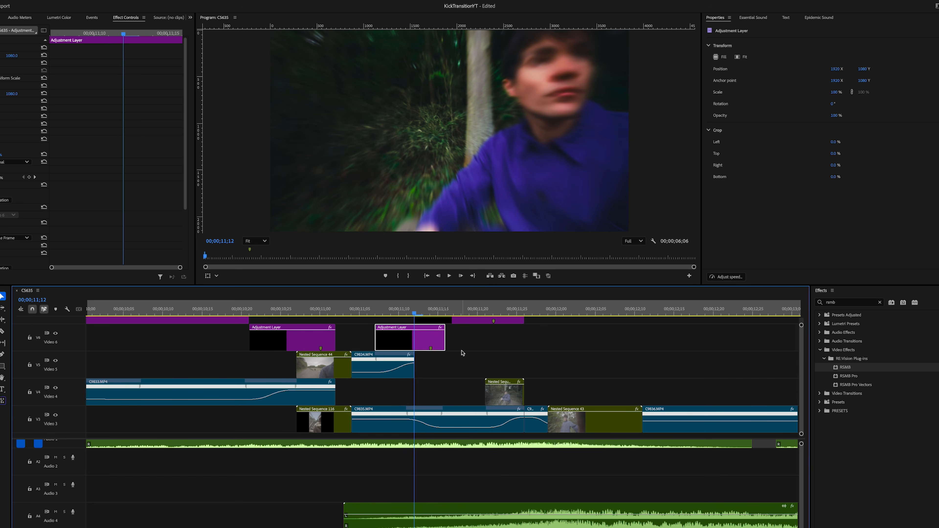
key(j)
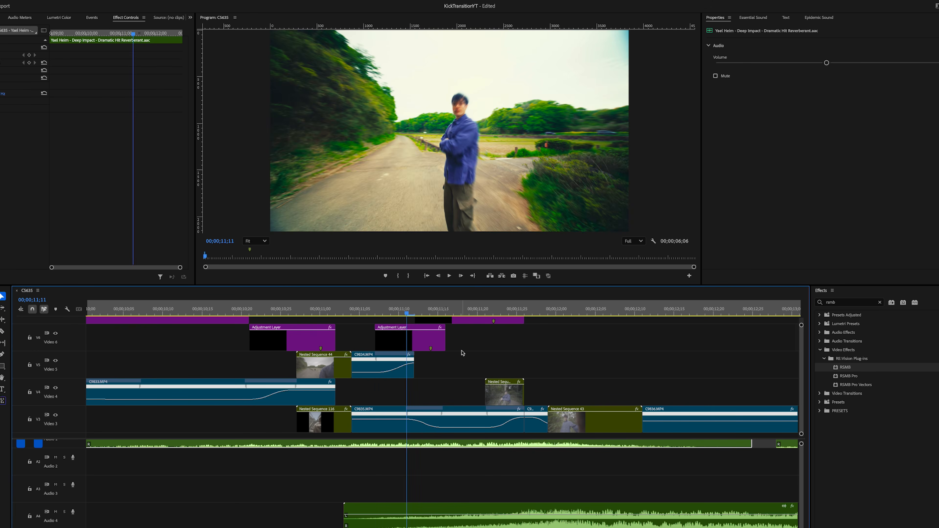
key(Right)
key(Right)
key(Right)
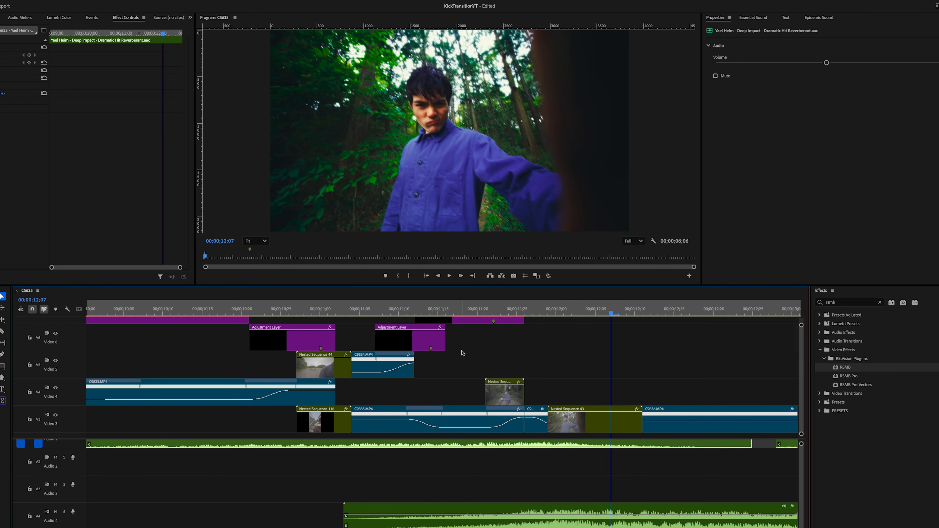
Step backward from 00;00;12;07 through both ramped cuts, and play the sequence from the kick shot to review it.
key(Left)
key(Left)
key(Left)
key(Left)
key(Left)
key(Left)
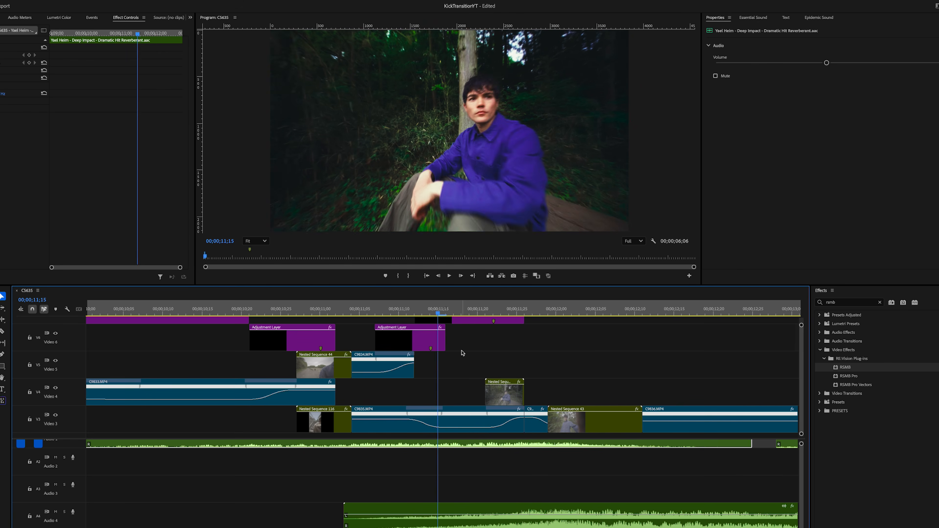
key(Left)
key(Left)
key(Left)
key(Left)
key(Left)
key(Left)
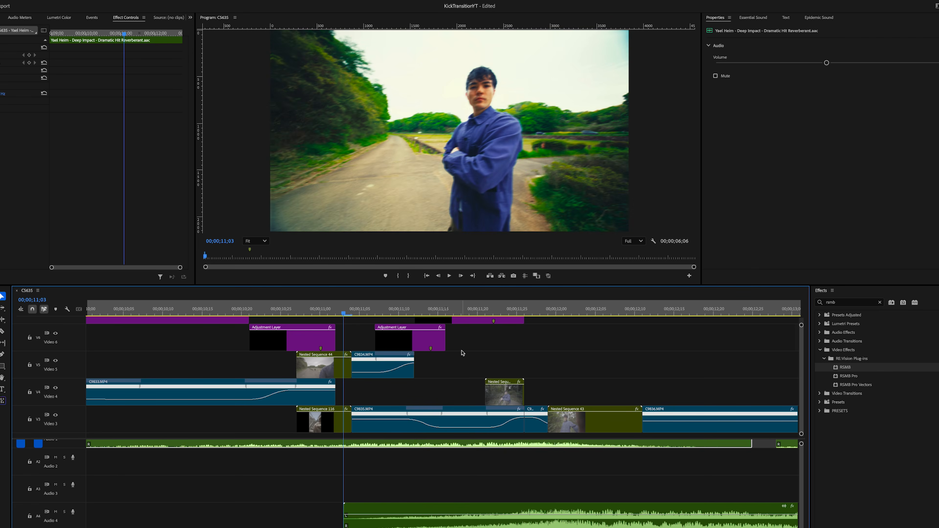
key(Left)
key(Left)
key(Left)
key(Left)
key(Left)
key(Left)
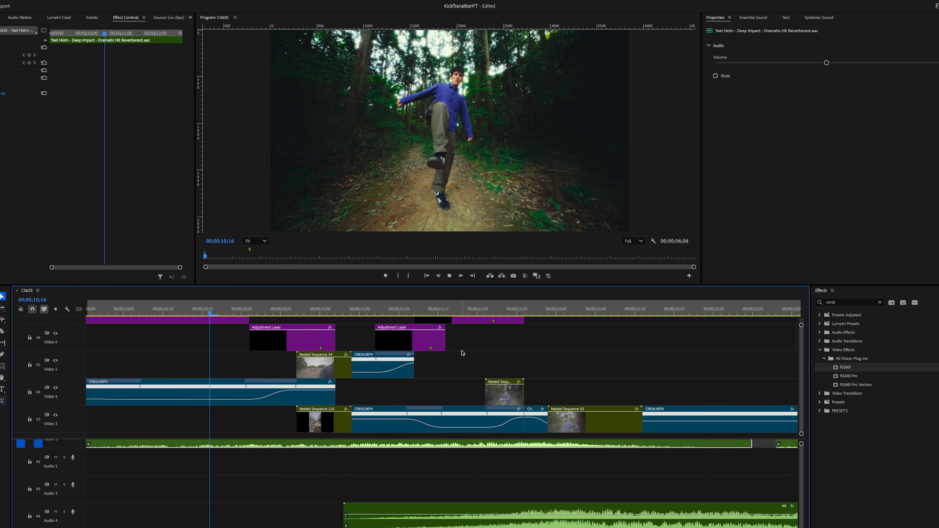
key(space)
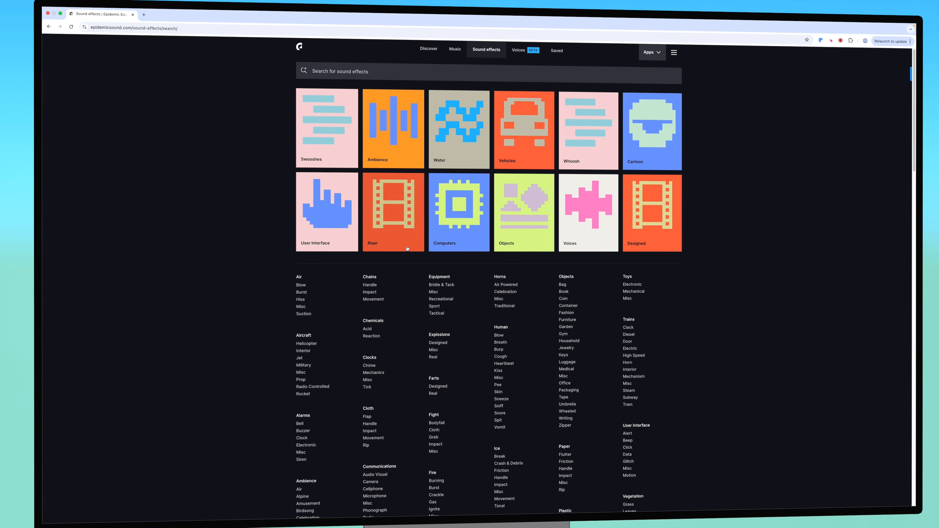
Switch to the Epidemic Sound website, open the Whoosh sound effects category and browse its list of sounds.
click(403, 226)
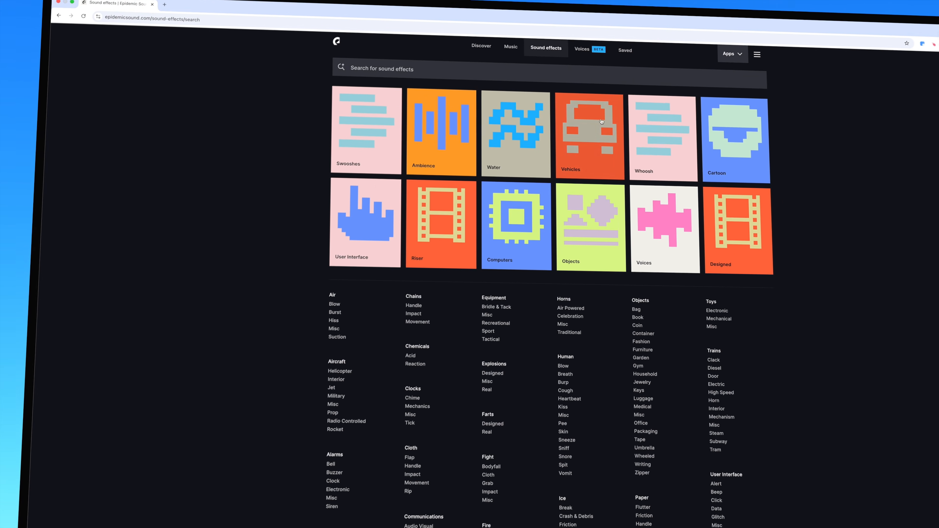
click(662, 150)
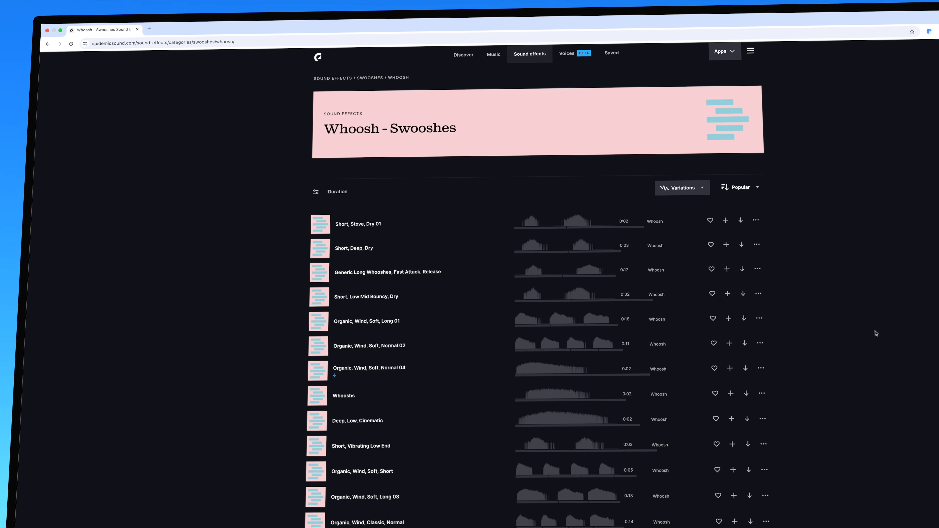
scroll(843, 356, down, 6)
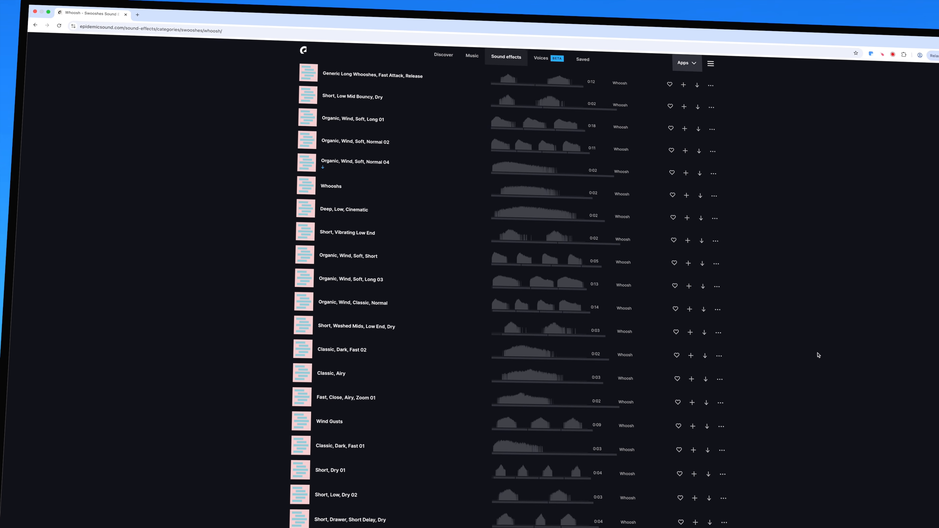
scroll(809, 354, down, 5)
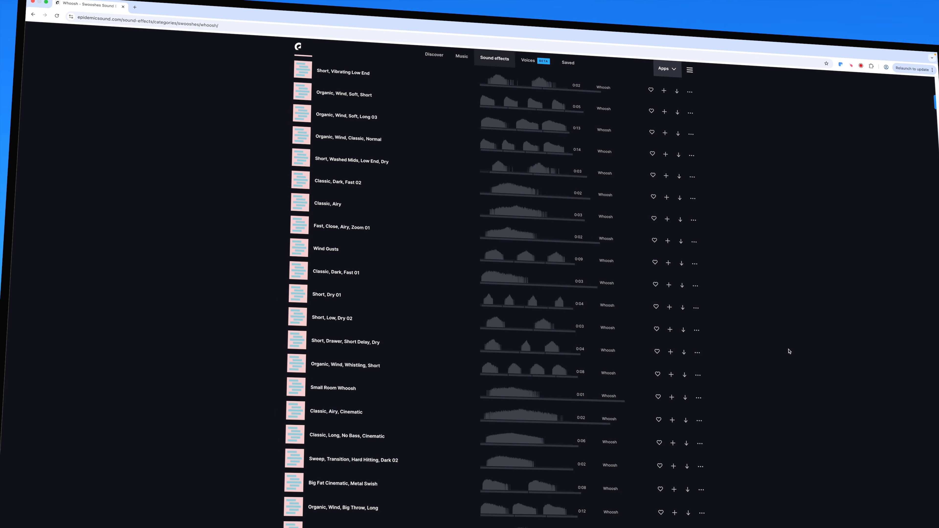
scroll(777, 345, up, 9)
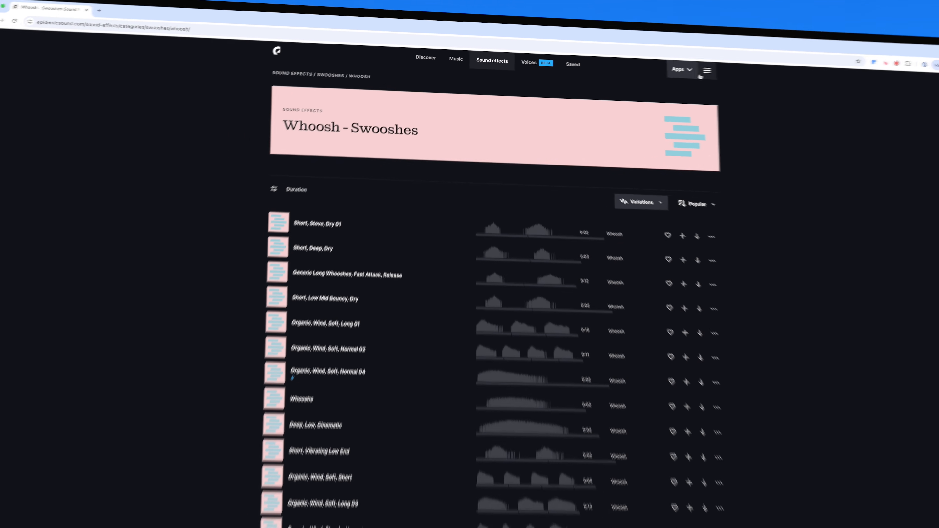
Open the Discover page's music search and look through its suggestions and recent searches.
click(680, 73)
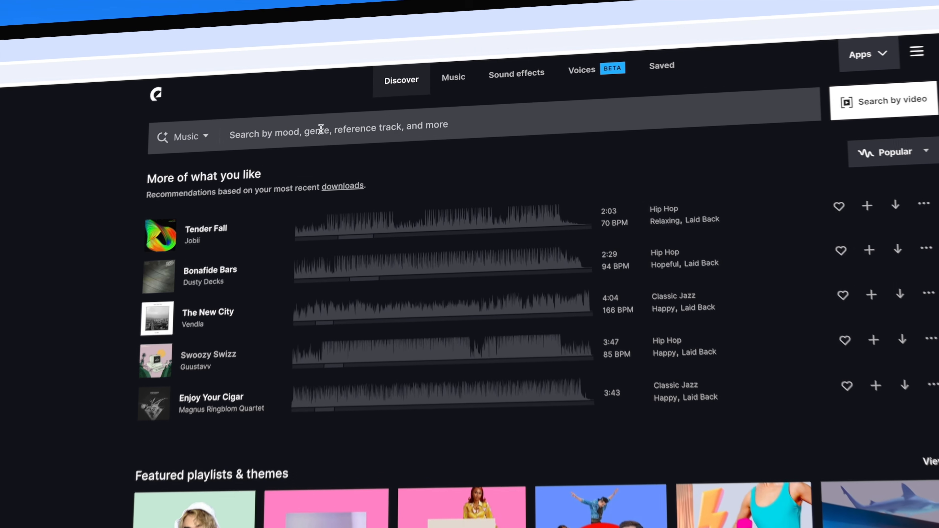
click(320, 128)
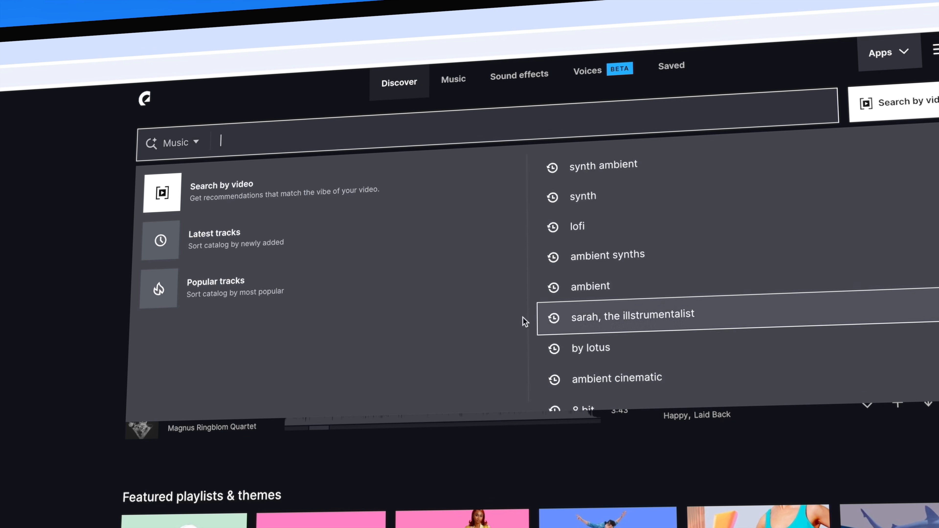
click(334, 248)
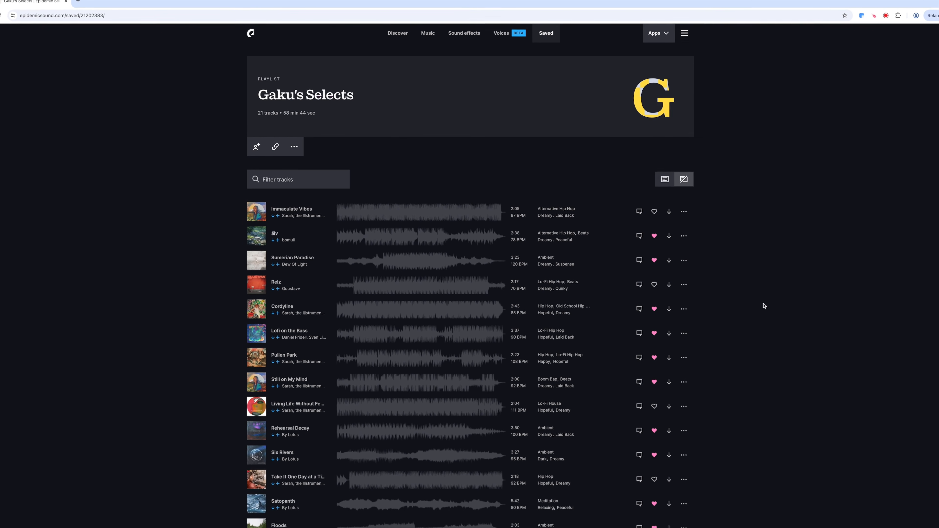
Browse the saved selects playlist down to its suggested tracks and back to the start.
scroll(758, 300, down, 5)
scroll(755, 297, down, 3)
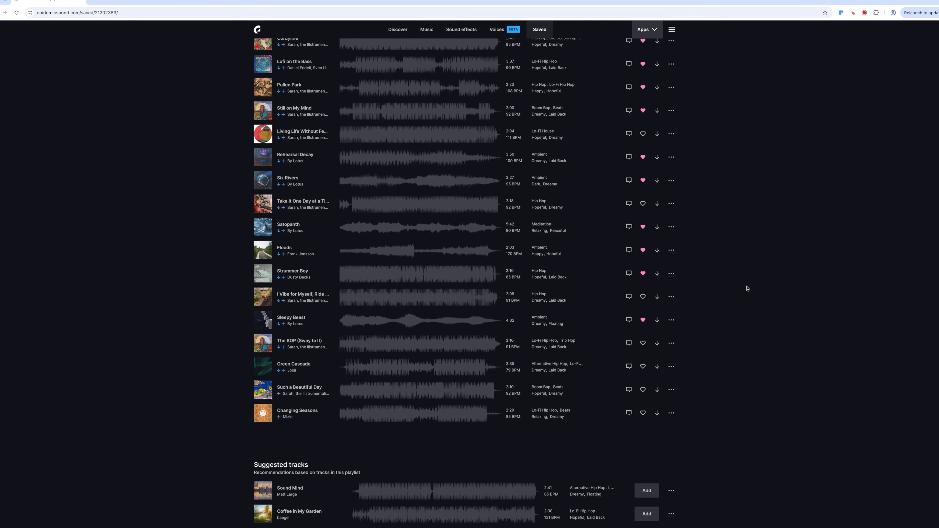
scroll(747, 288, up, 15)
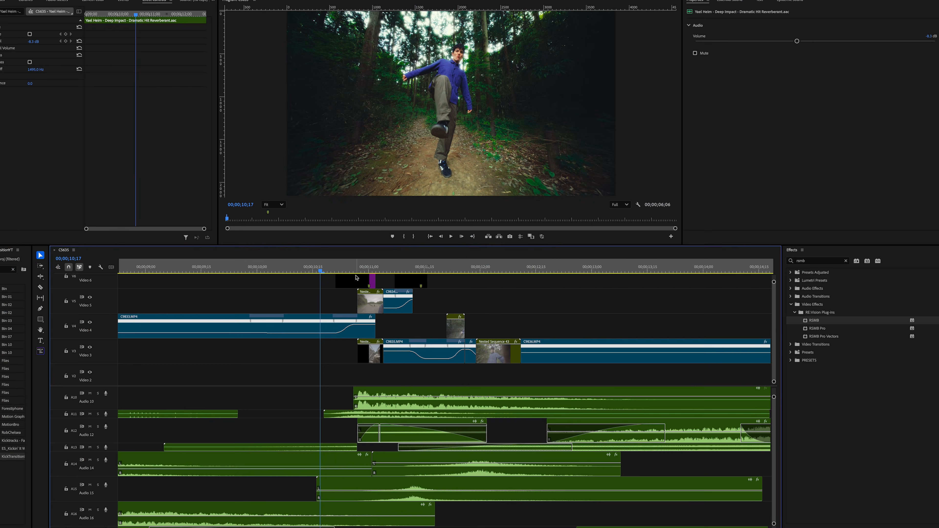
Switch to Premiere Pro, review the sequence from 00;00;10;17 to 00;00;12;15, and inspect the whoosh clips on Audio 15 and Audio 14.
drag(309, 274, 537, 280)
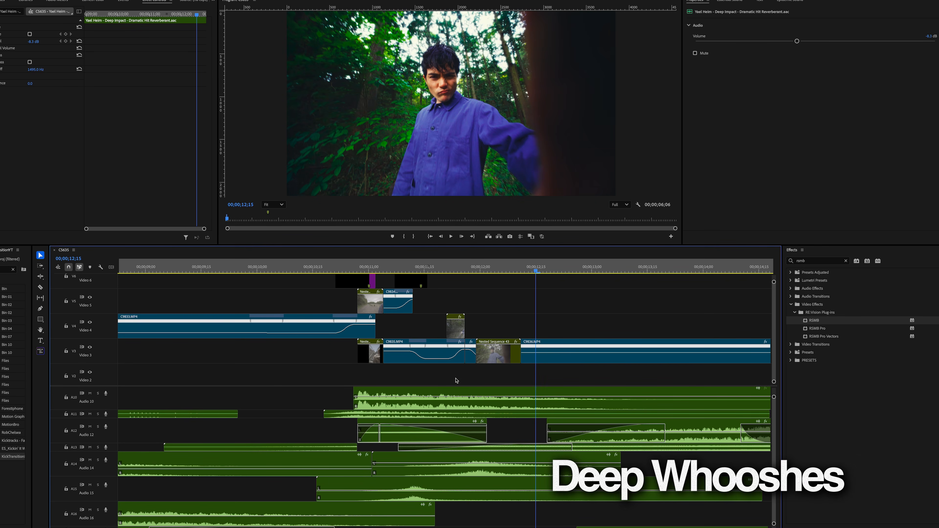
click(423, 484)
click(474, 474)
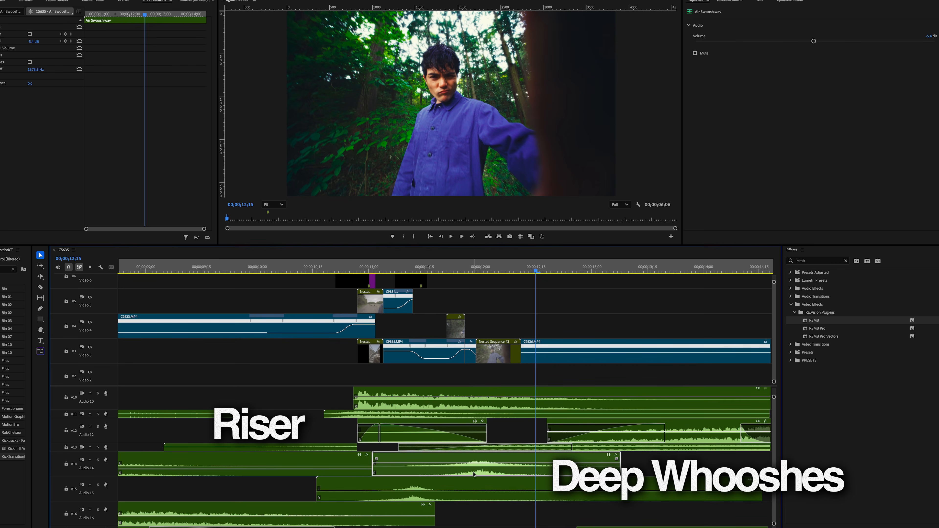
Select the riser clip on Audio 13 before the cut and expand that track's height.
click(351, 448)
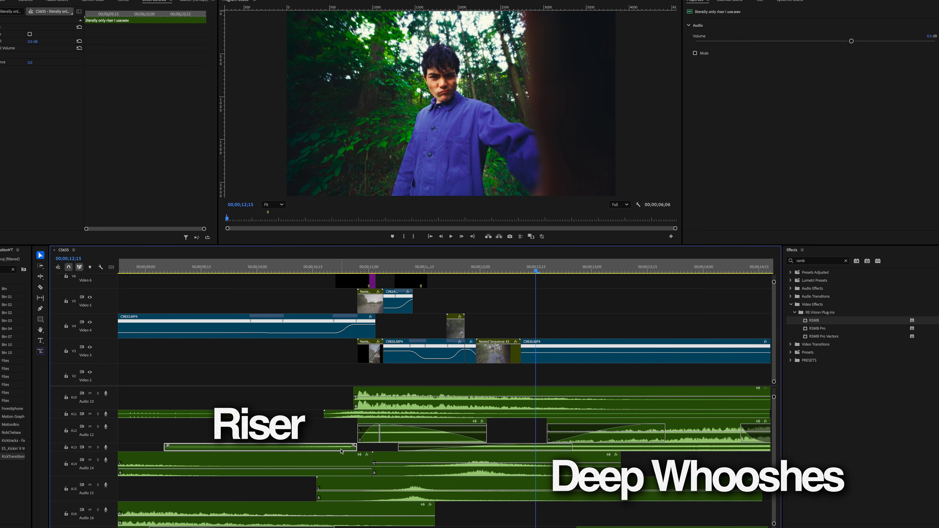
double_click(116, 448)
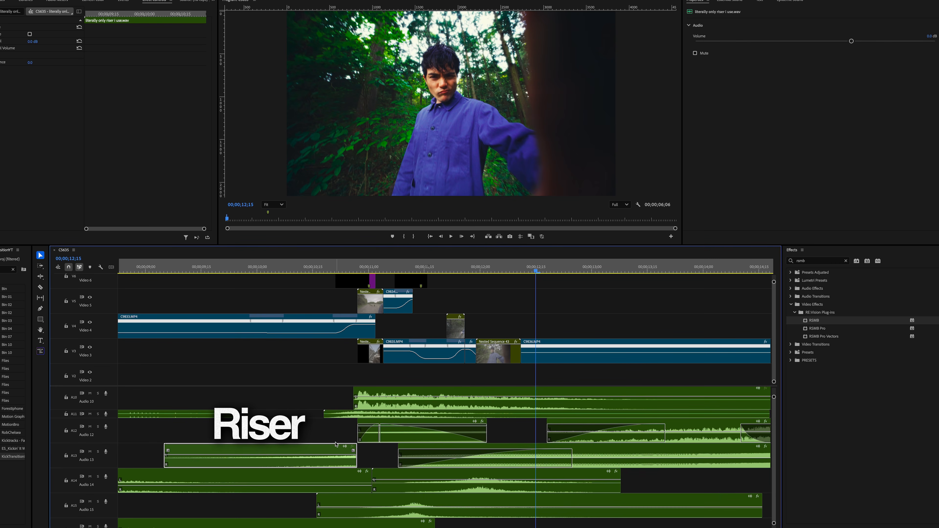
Inspect the deep impact clip Deep Thud.wav on Audio 10 and the ringing tone High Pitch Ringing.wav on Audio 12.
scroll(335, 441, down, 1)
scroll(336, 440, down, 2)
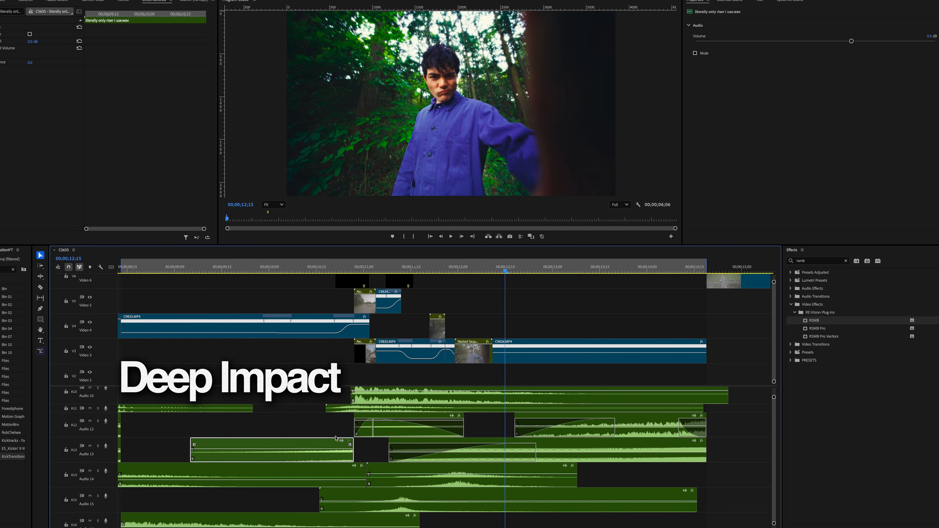
click(361, 401)
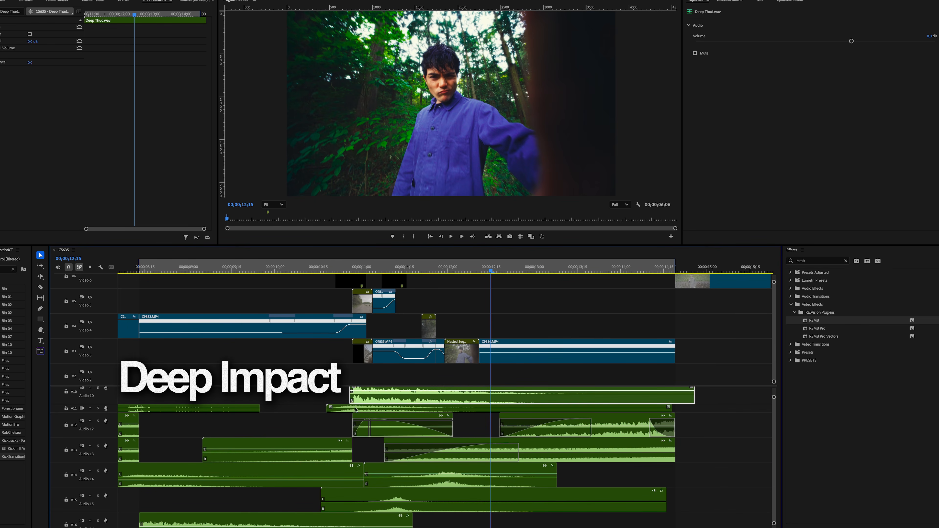
scroll(349, 413, up, 2)
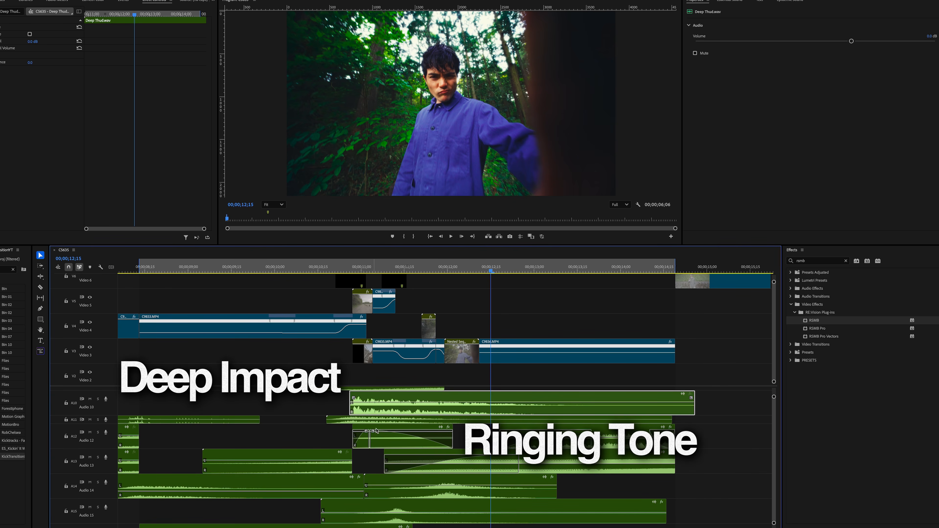
drag(457, 433, 268, 445)
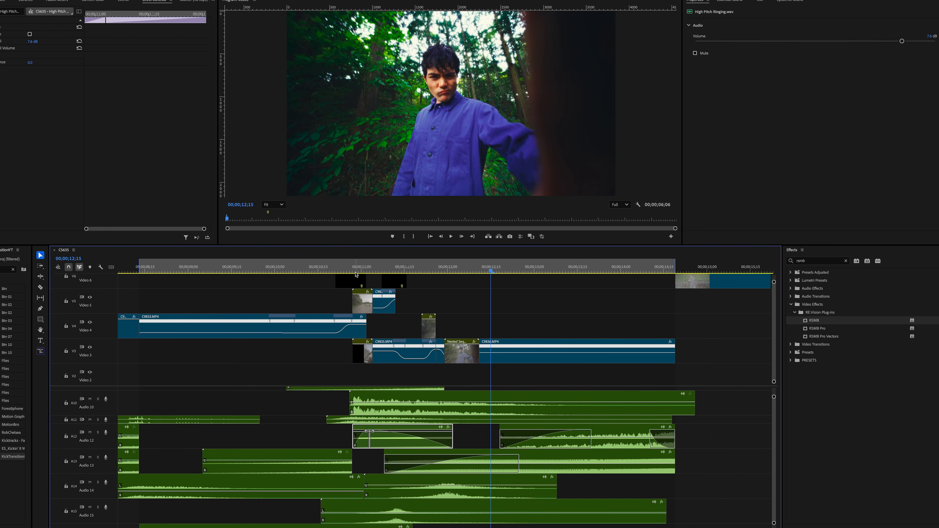
Examine the effects on the nested clips on Video 5 and on Video 4 at 00;00;11;23, and return the playhead to 00;00;10;17.
click(364, 304)
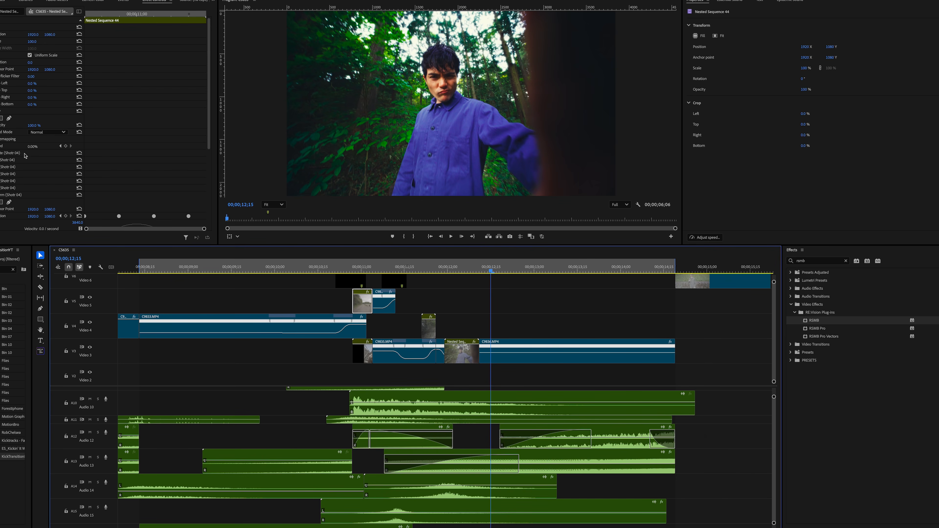
click(428, 267)
click(429, 321)
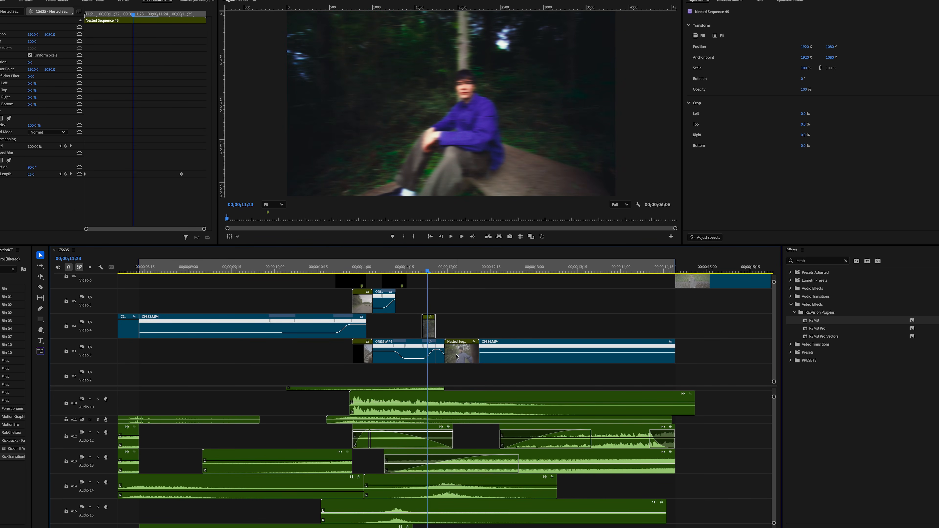
drag(446, 267, 326, 264)
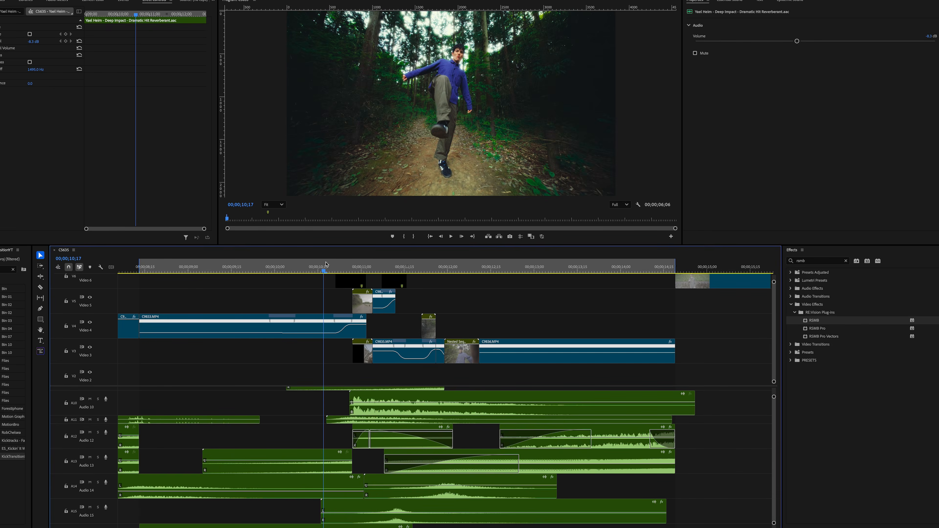